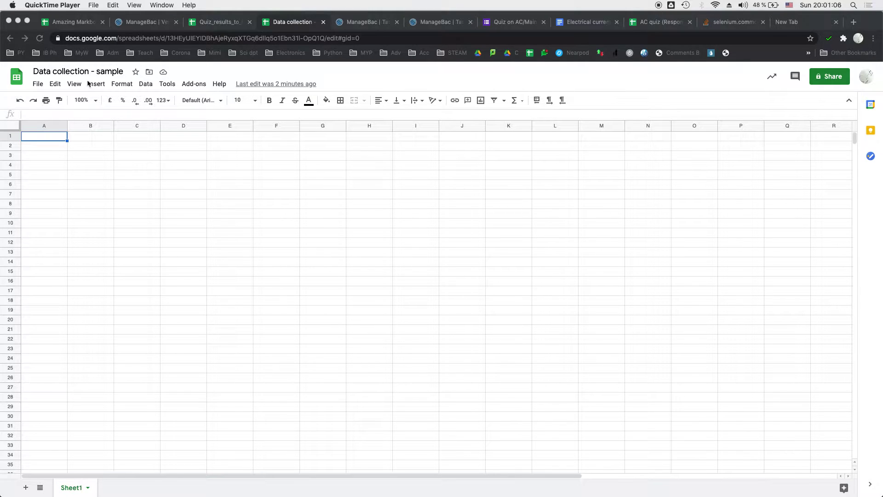
- Zoom the empty spreadsheet view to 200%
left_click(96, 103)
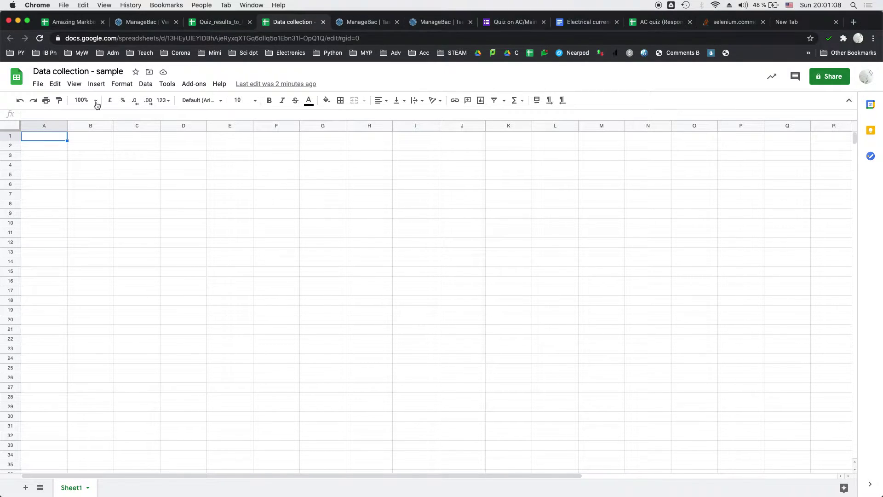
left_click(96, 103)
left_click(87, 210)
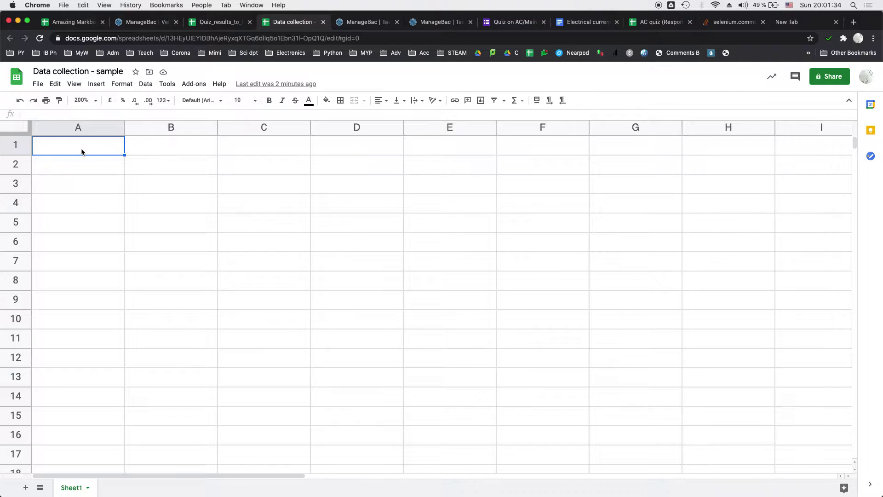
- Enter the header 'm (kg)' in cell A1
type("m")
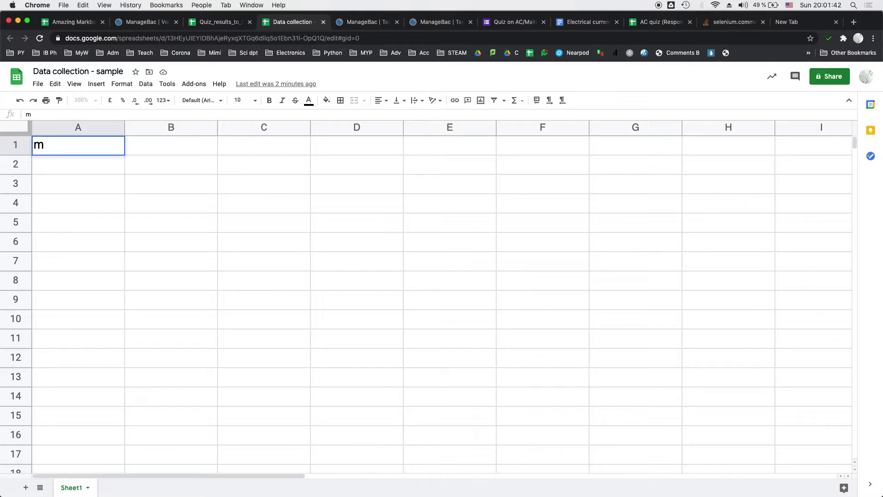
type("(kg")
key("BackSpace")
type("g)")
key("Tab")
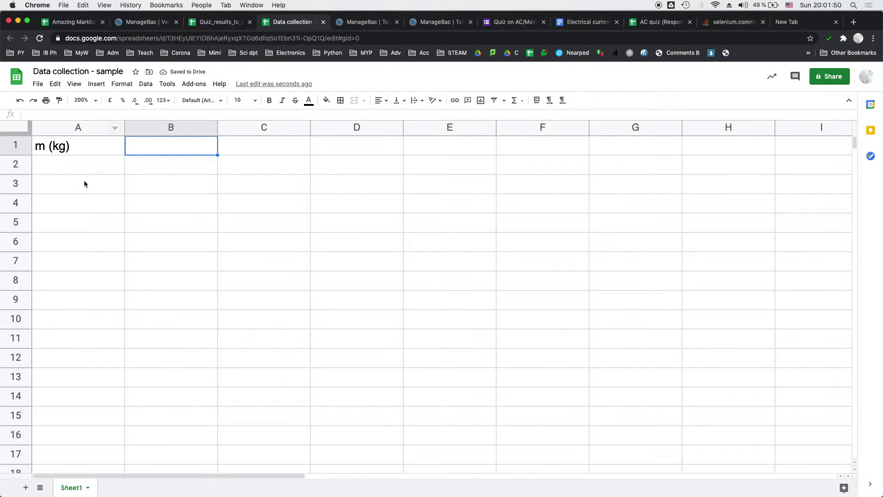
- Enter the masses 0.2 and 0.4 in A2 and A3, then select both
left_click(88, 172)
type("0.2")
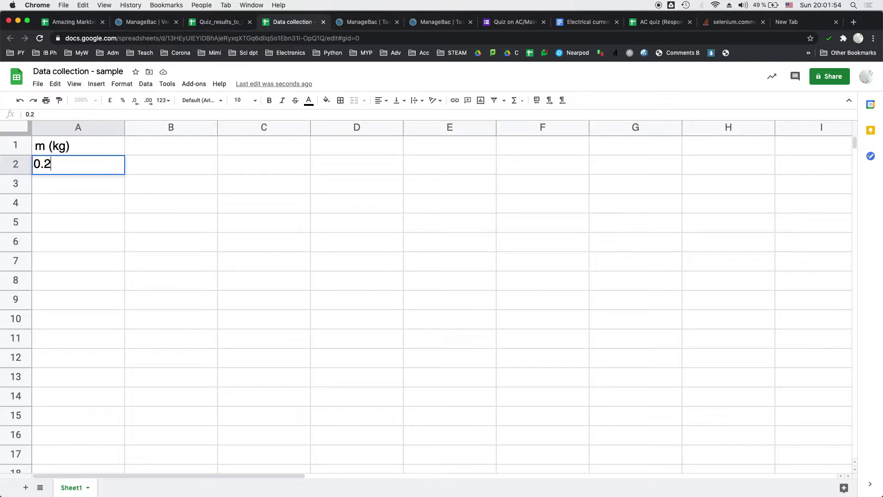
key("Return")
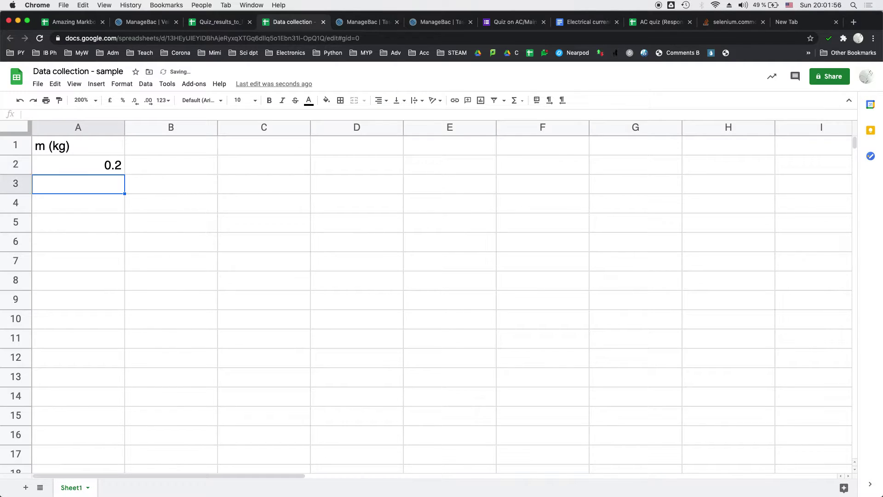
type("0.4")
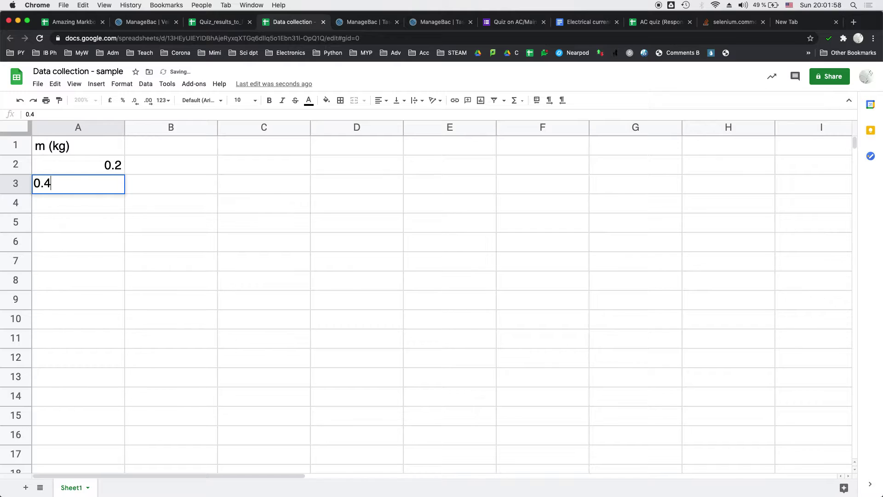
key("Return")
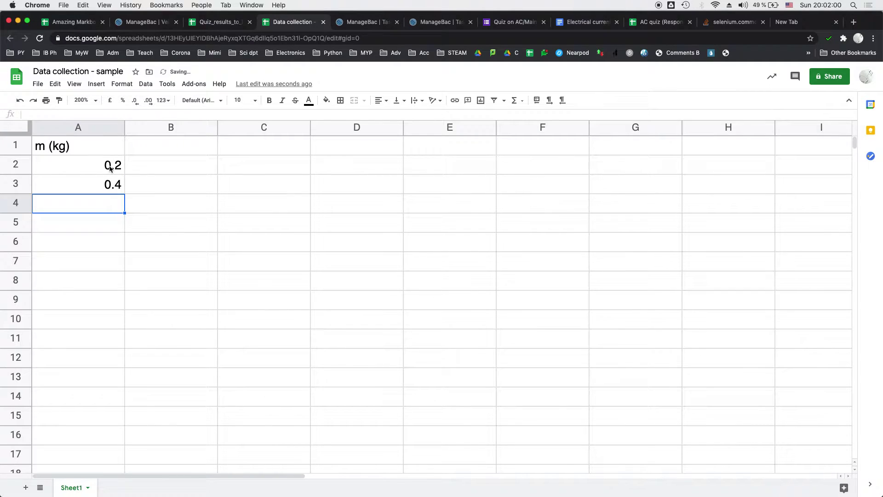
left_click_drag(110, 168, 120, 192)
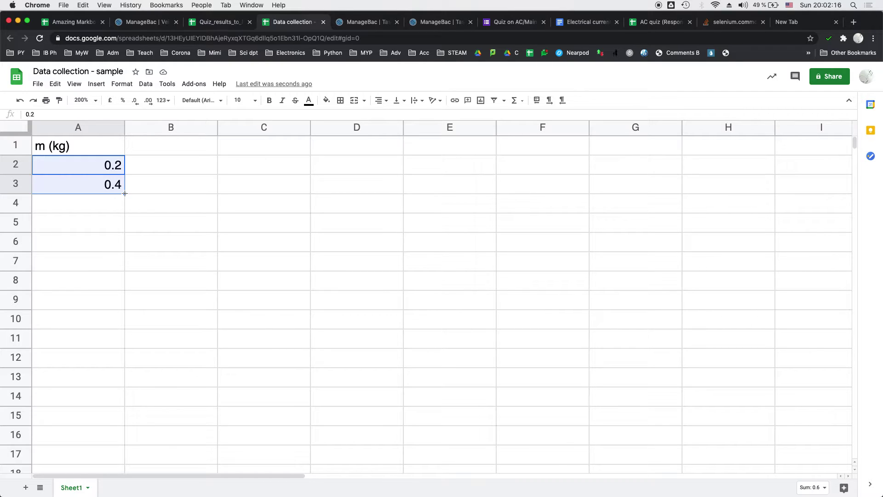
- Fill the mass series down to 1.4 in A8 and format A2:A8 to one decimal place
left_click_drag(125, 193, 124, 288)
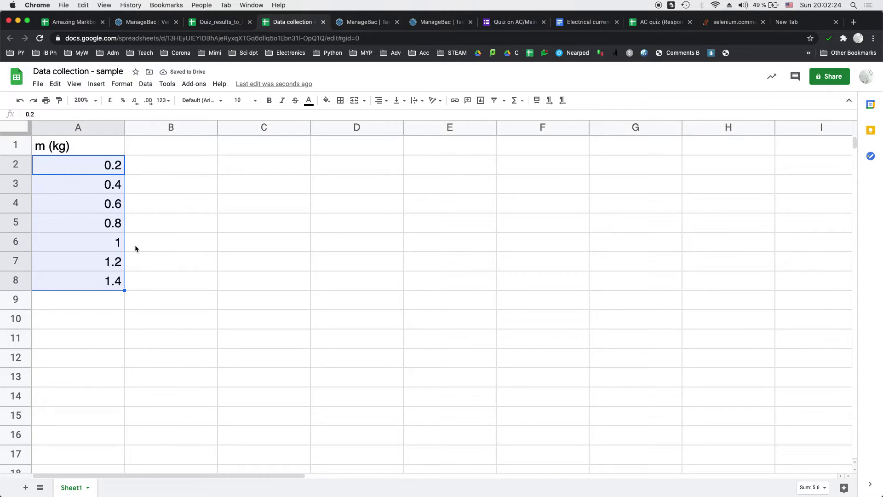
left_click(108, 242)
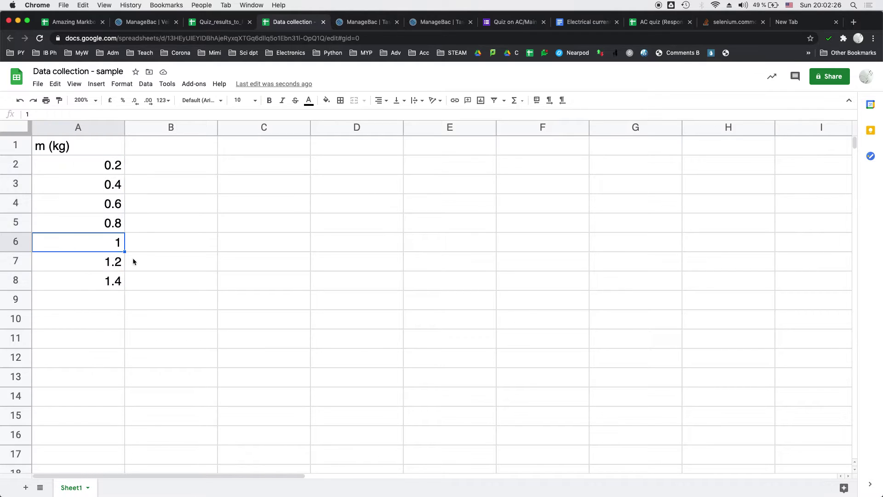
left_click_drag(113, 172, 117, 282)
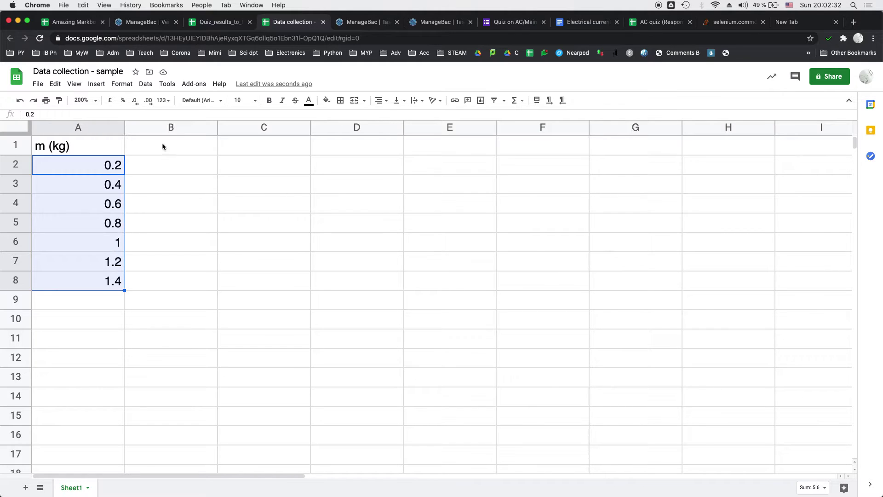
left_click(148, 100)
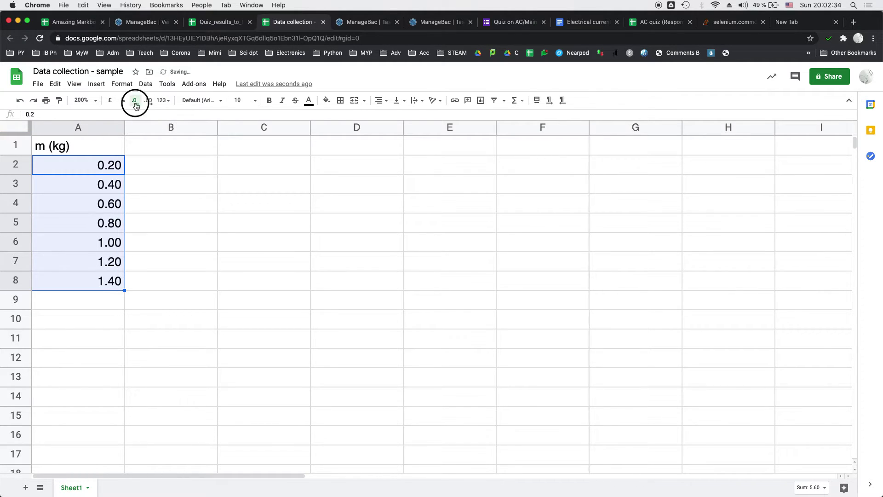
left_click(135, 105)
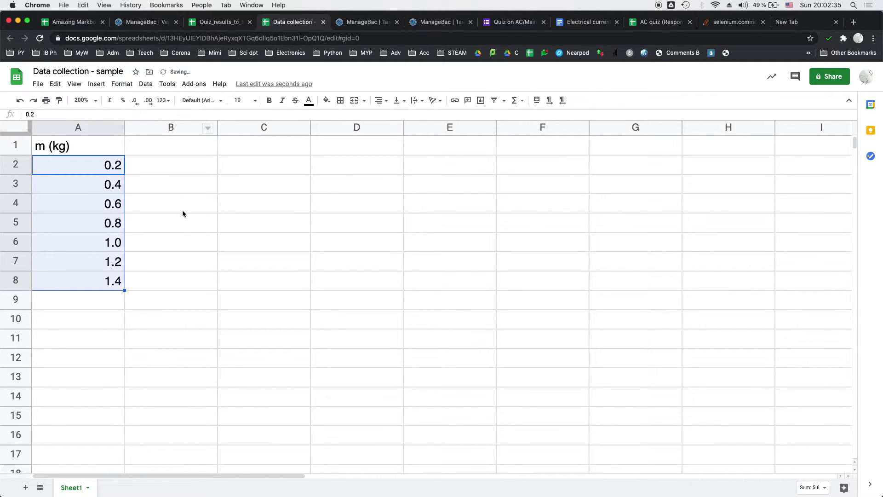
left_click(158, 288)
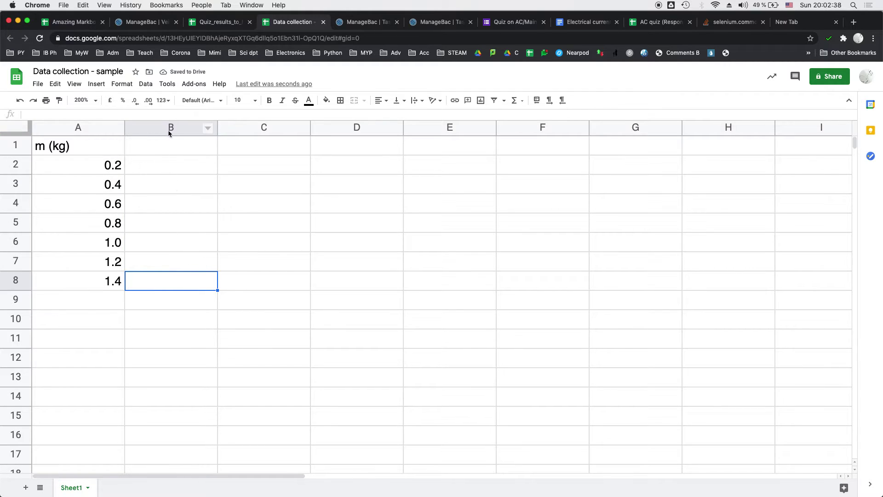
left_click(166, 146)
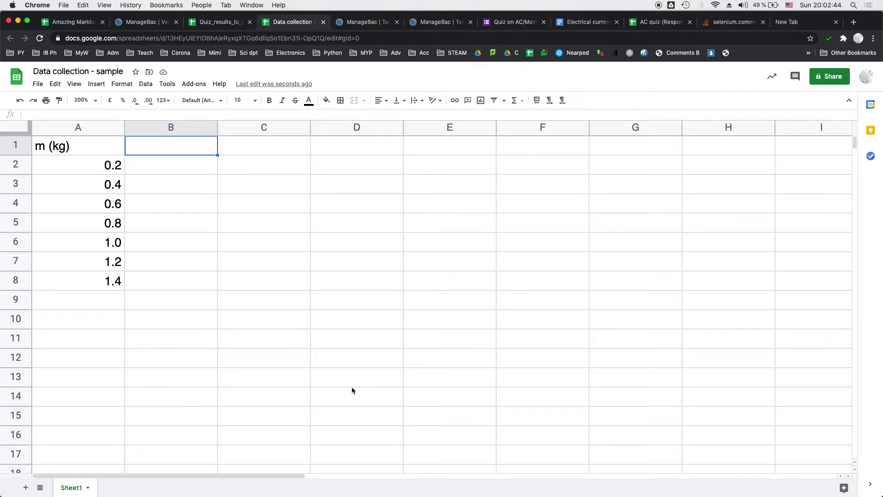
- Enter 't (s)' in B1, insert a blank row above, and move the header up into B1
type("t")
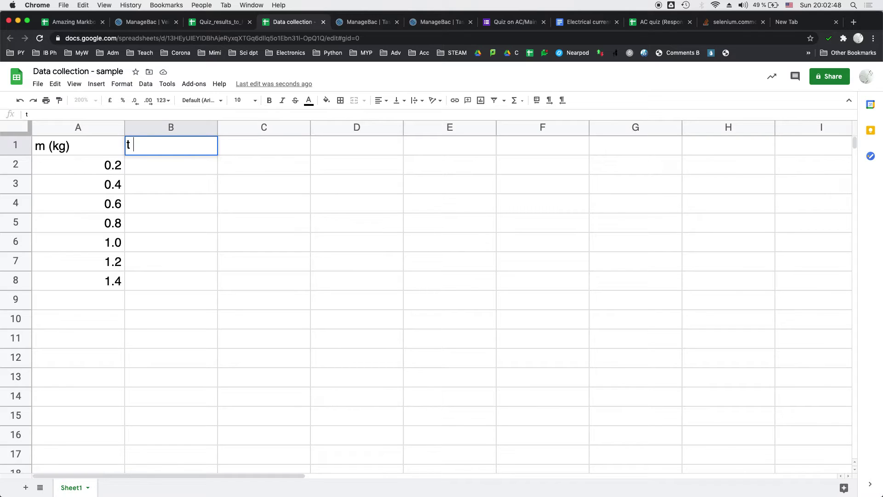
type(" (s)")
key("Return")
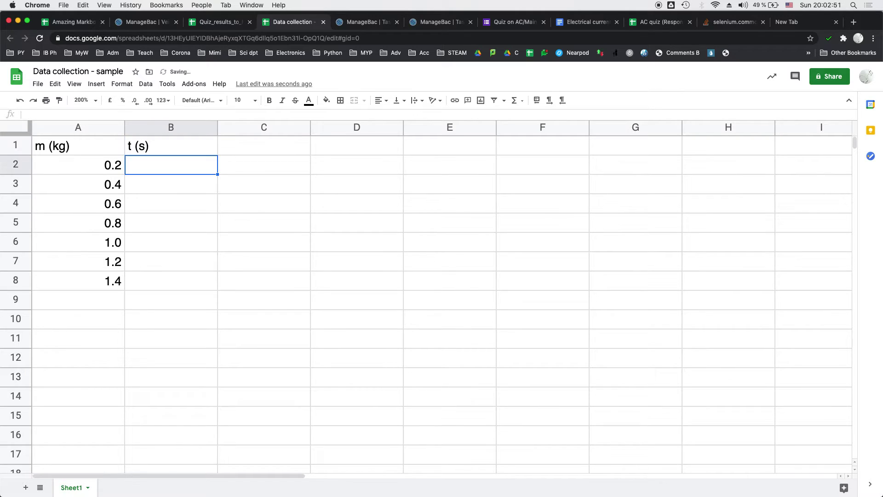
left_click(17, 146)
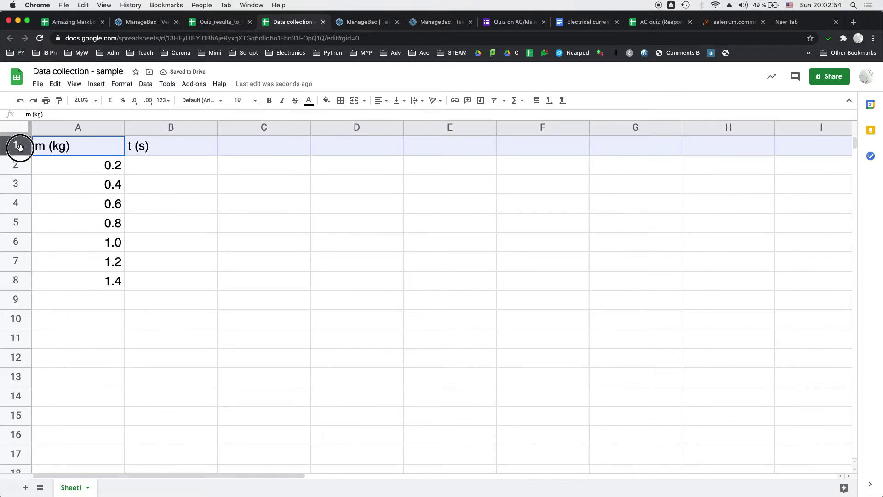
left_click(96, 84)
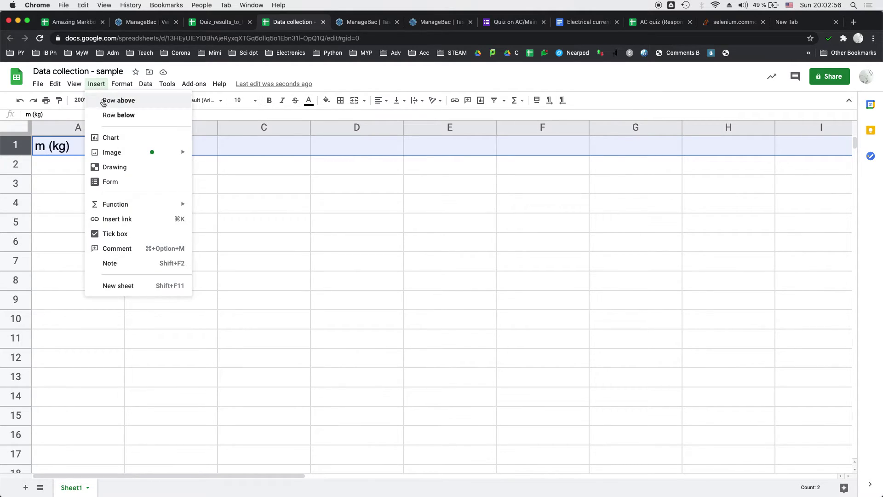
left_click(115, 99)
left_click(169, 169)
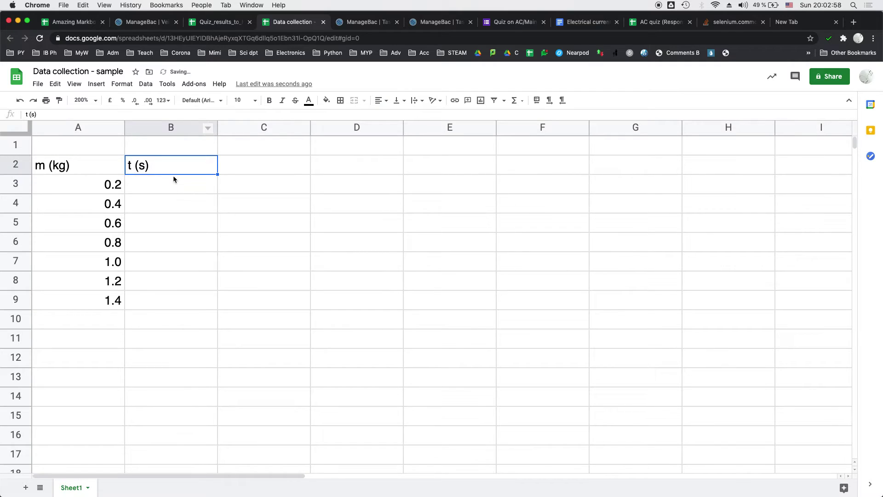
left_click_drag(192, 154, 338, 146)
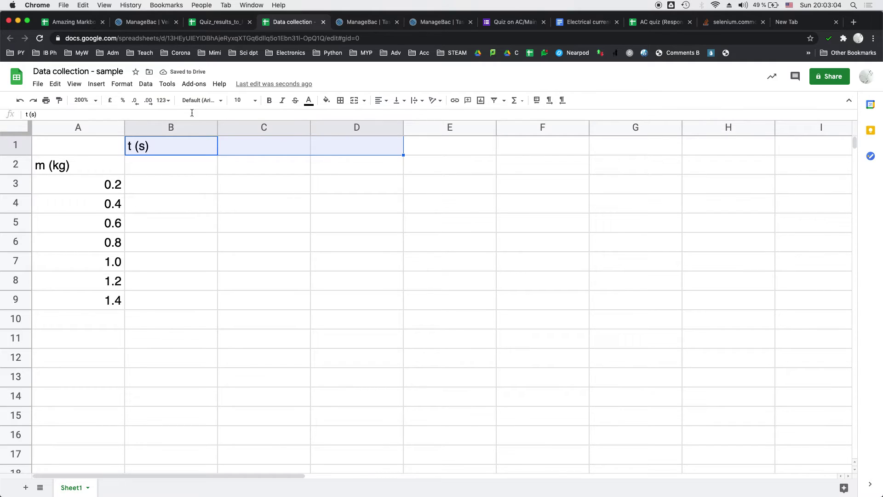
- Merge B1:D1 and centre the 't (s)' header across it
left_click(360, 106)
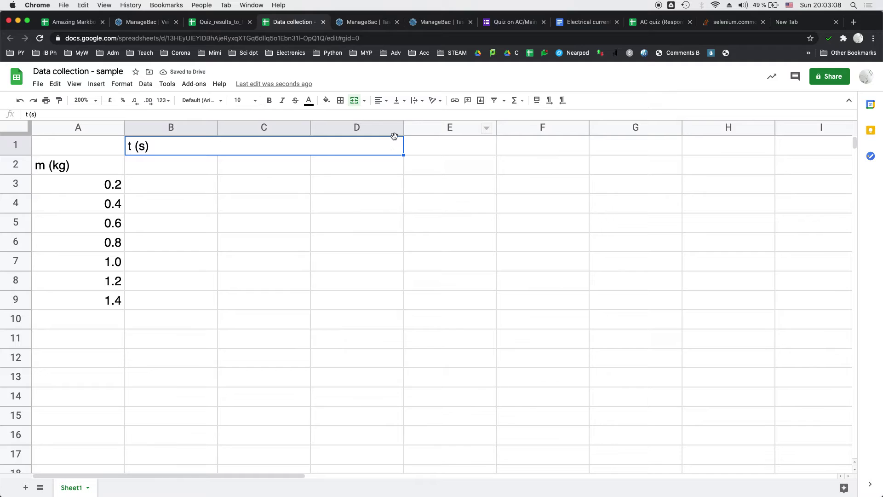
left_click(381, 101)
left_click(391, 116)
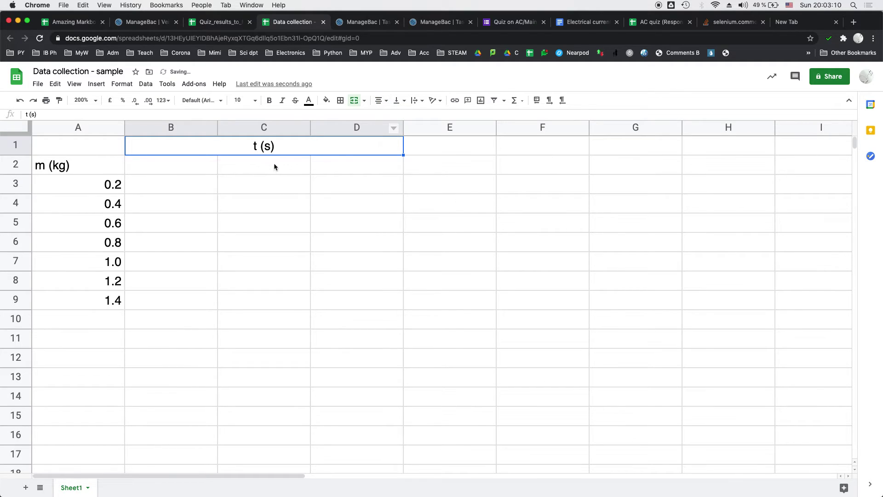
left_click(200, 167)
- Type 'trial 1' and 'trial 2' in B2 and C2, then extend the series to 'trial 3' in D2
type("trial 1")
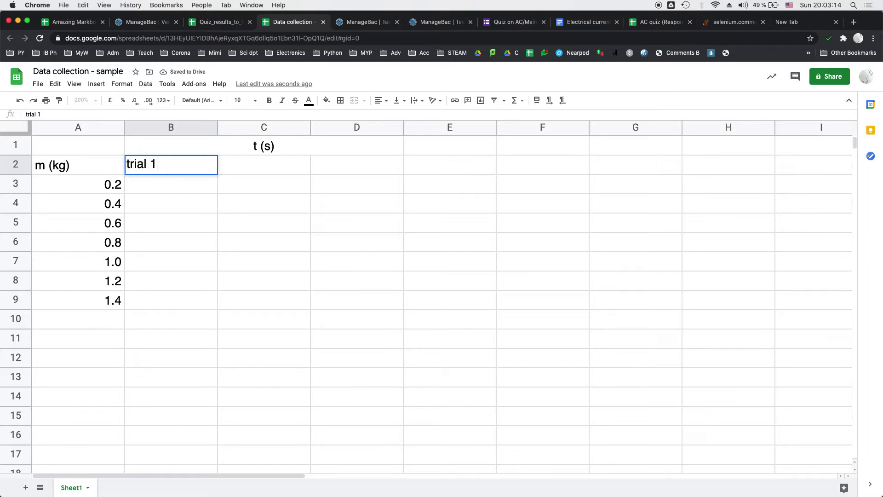
key("Tab")
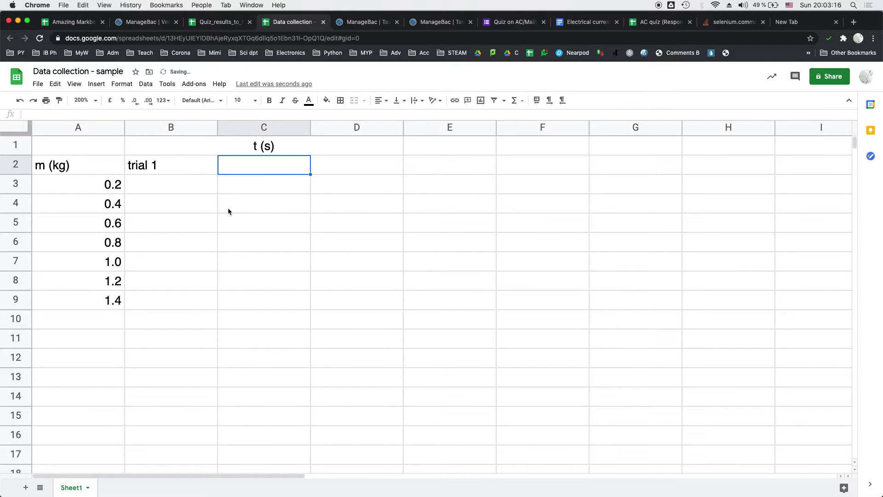
type("trial 2")
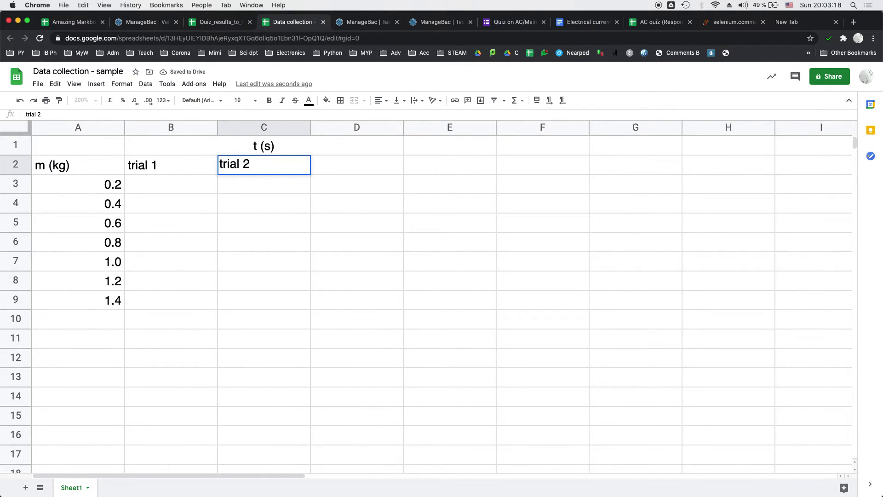
key("Return")
left_click(207, 169)
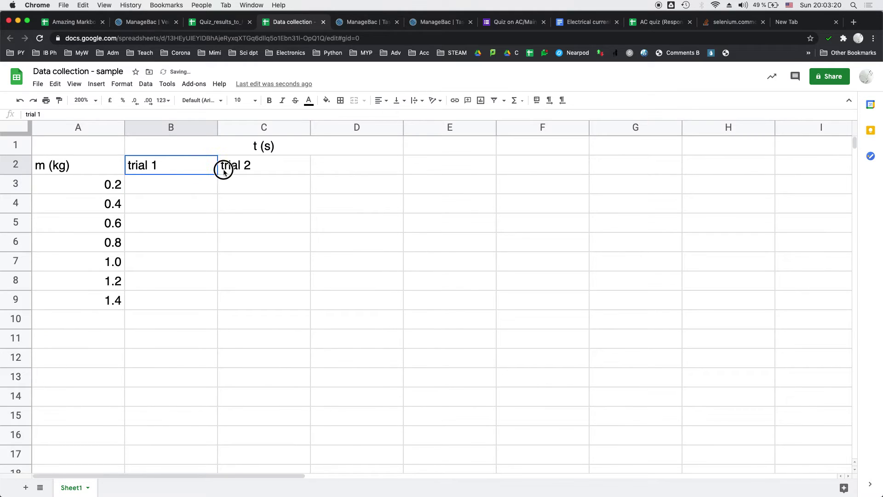
left_click_drag(224, 170, 276, 170)
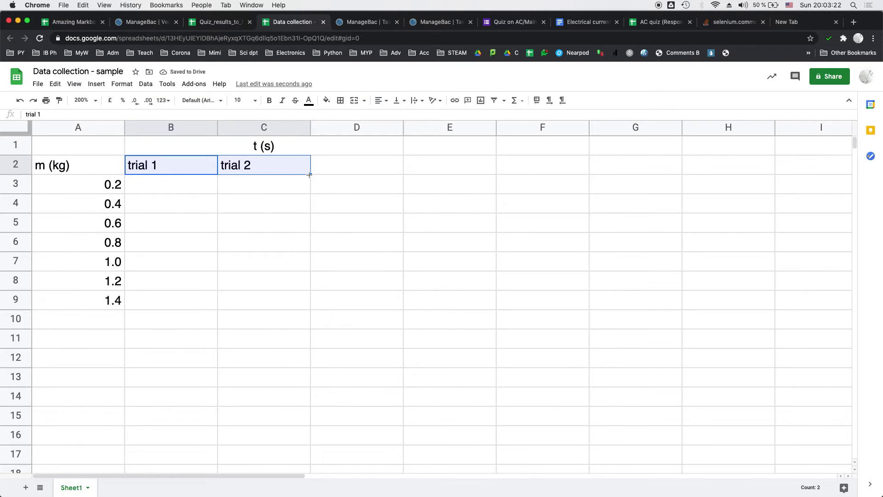
left_click_drag(310, 174, 373, 176)
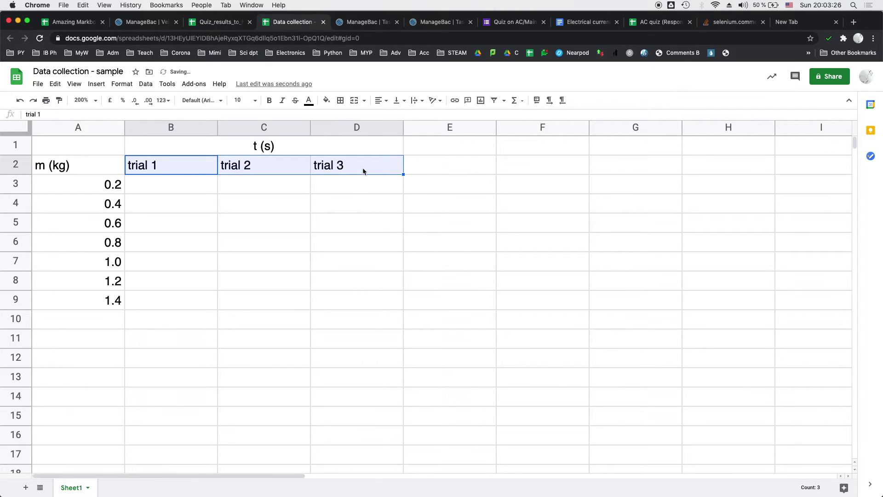
left_click(210, 186)
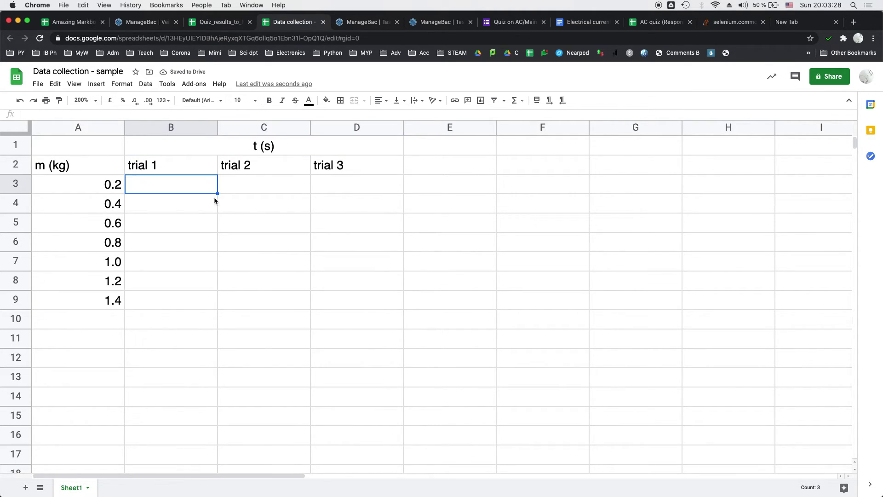
- Enter 190 as the trial 1 time for 1.0 kg in B7
left_click(180, 264)
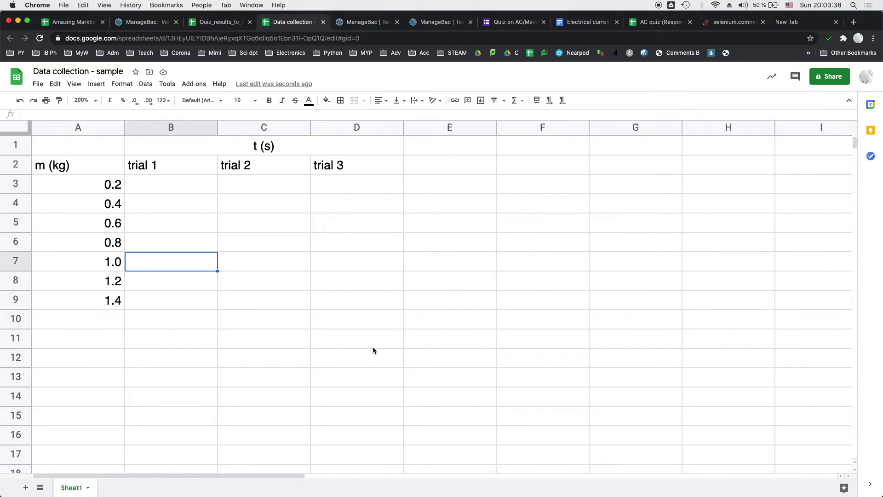
type("190")
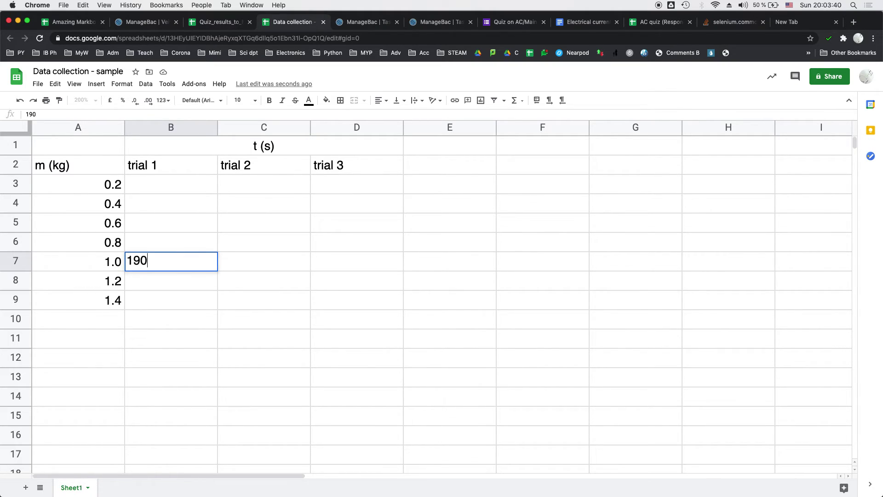
key("Return")
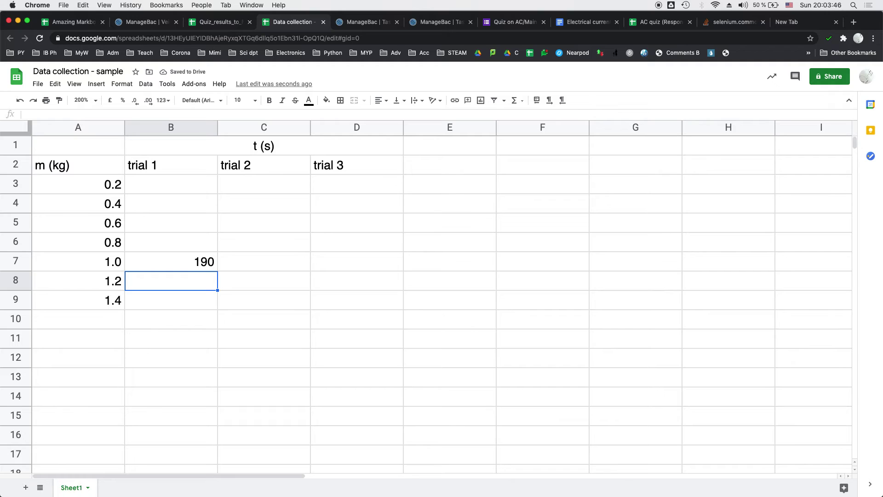
- Enter 195 and 180 as the trial 2 and trial 3 times in C7 and D7
left_click(271, 263)
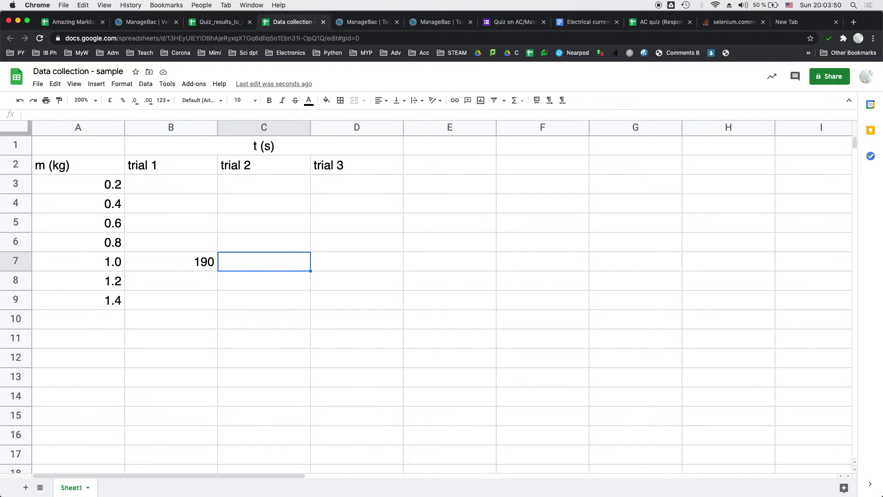
type("19")
key("BackSpace")
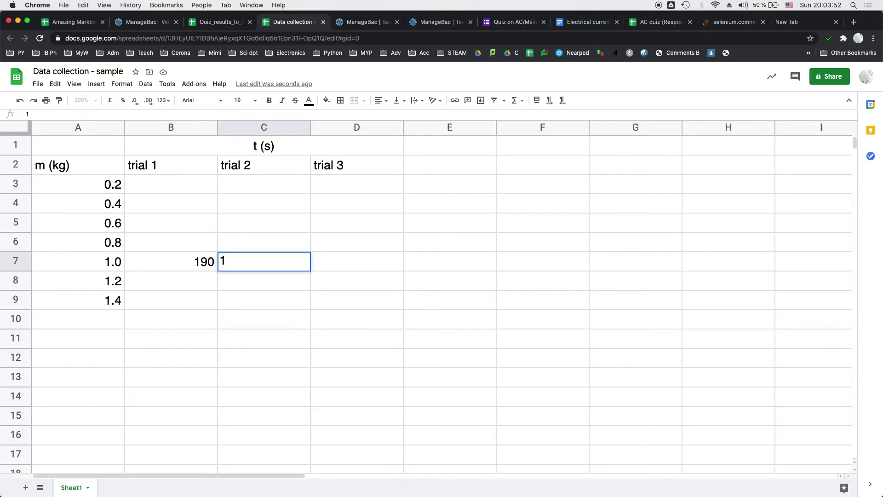
type("95")
key("Tab")
type("180")
key("Return")
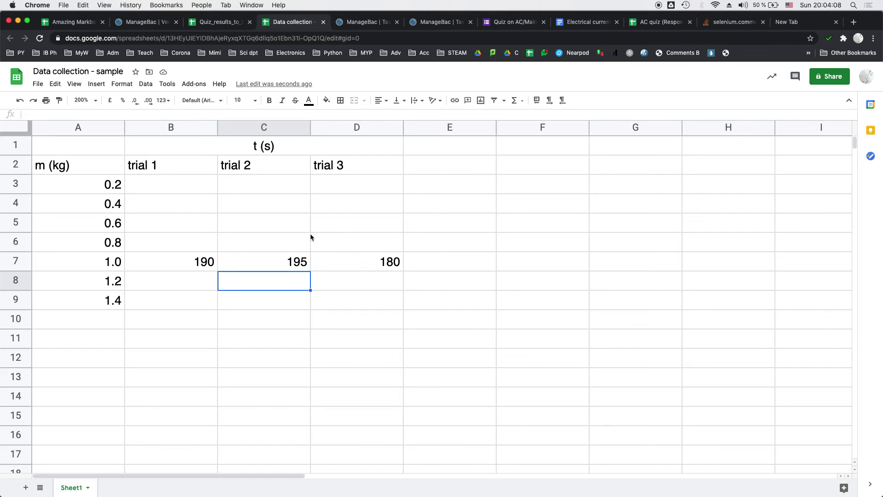
left_click(77, 165)
left_click(256, 150)
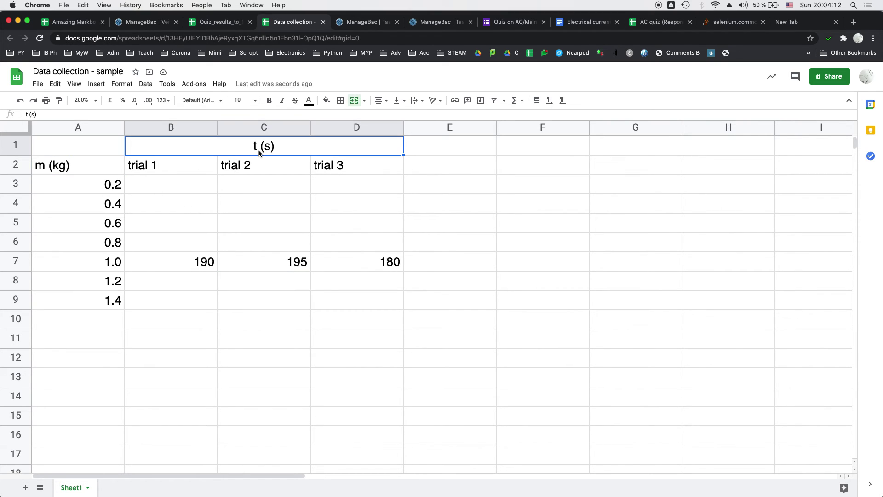